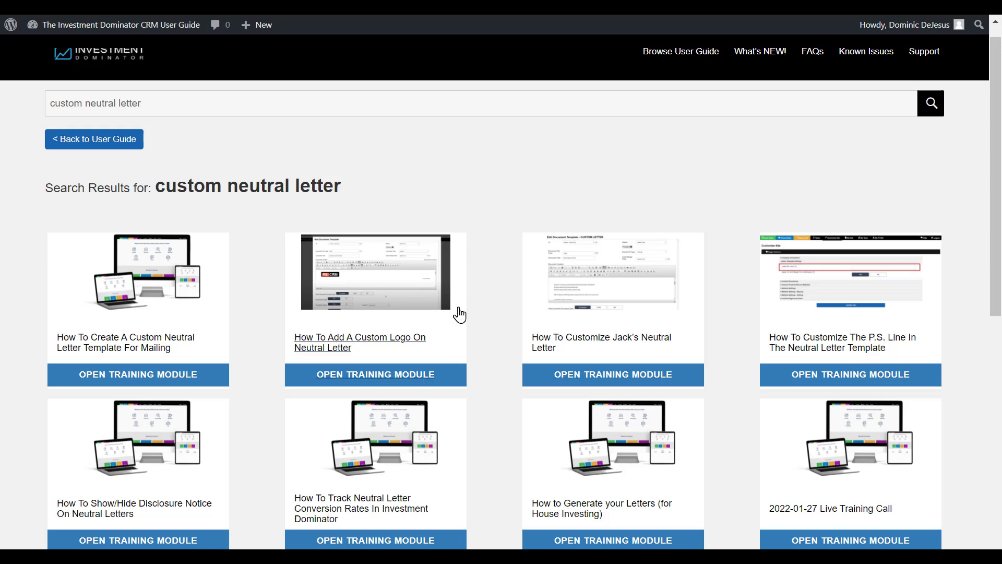
Open the "How To Customize Jack's Neutral Letter" article from the search results and read its custom template settings
{"action": "scroll", "coordinate": [459, 315], "scroll_direction": "down", "scroll_amount": 2}
{"action": "scroll", "coordinate": [460, 314], "scroll_direction": "up", "scroll_amount": 3}
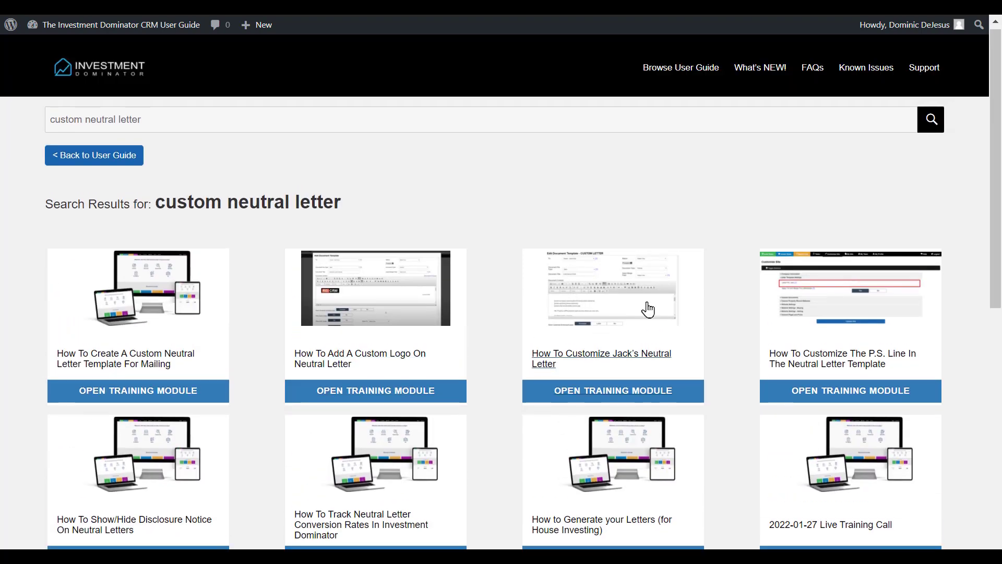
{"action": "left_click", "coordinate": [631, 360]}
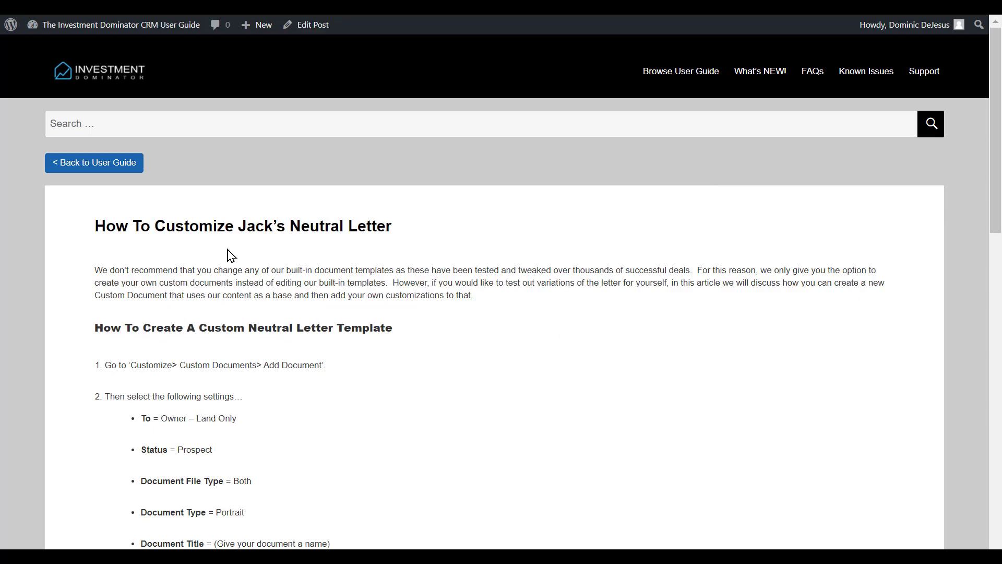
{"action": "scroll", "coordinate": [229, 255], "scroll_direction": "down", "scroll_amount": 2}
{"action": "scroll", "coordinate": [229, 255], "scroll_direction": "down", "scroll_amount": 1}
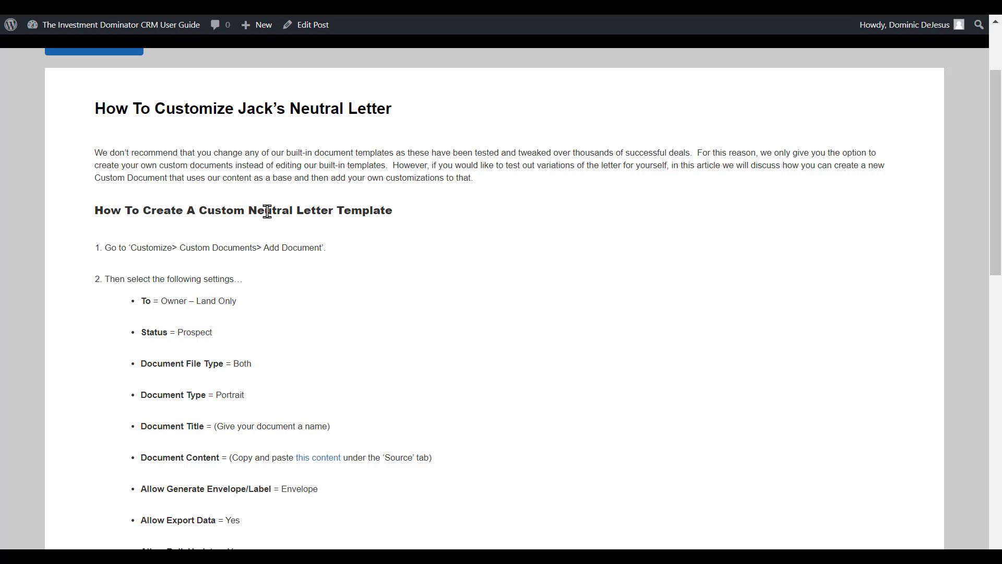
{"action": "scroll", "coordinate": [268, 211], "scroll_direction": "down", "scroll_amount": 3}
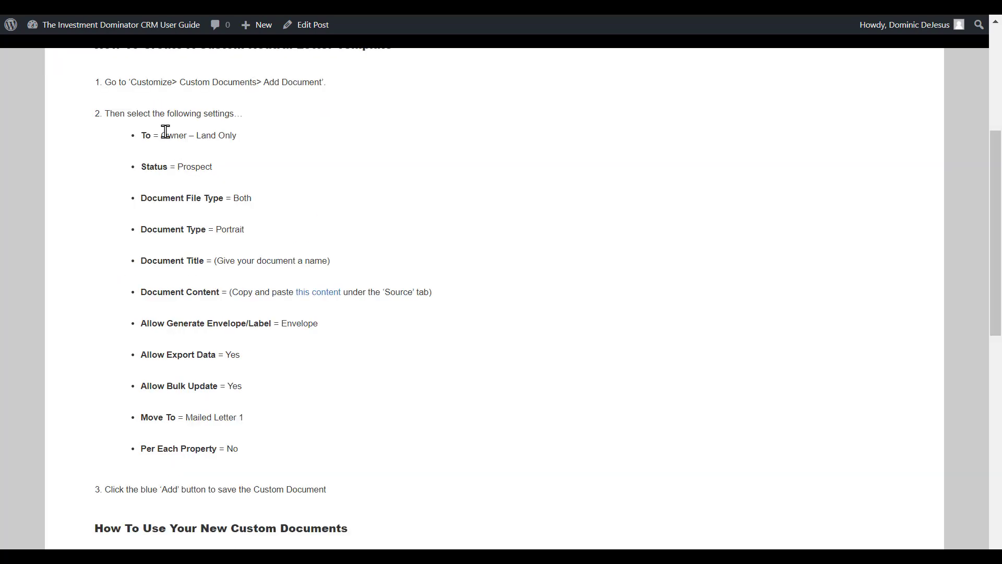
{"action": "scroll", "coordinate": [206, 204], "scroll_direction": "up", "scroll_amount": 1}
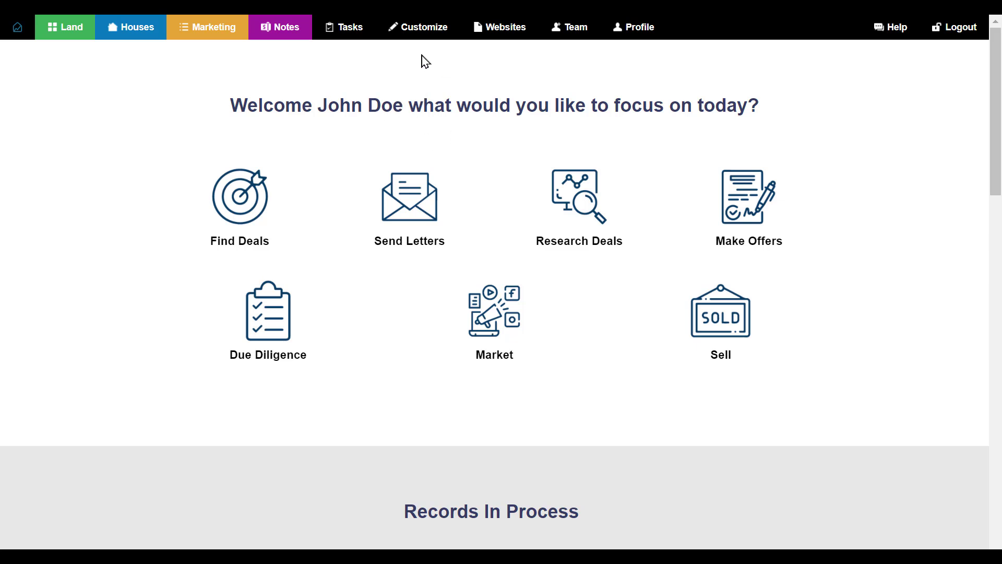
Switch to the Investment Dominator CRM and start adding a document template in the Custom Documents settings
{"action": "mouse_move", "coordinate": [421, 41]}
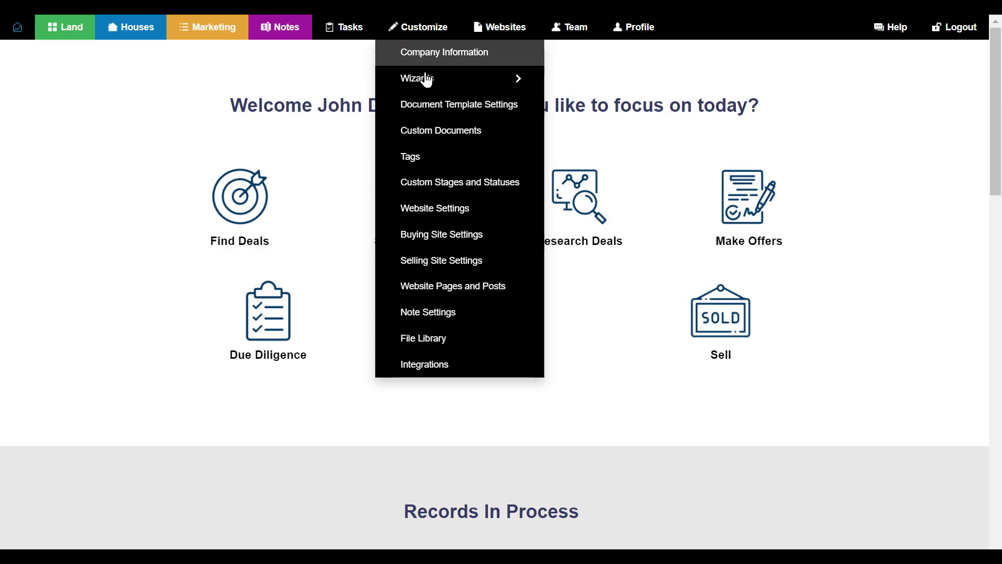
{"action": "left_click", "coordinate": [428, 130]}
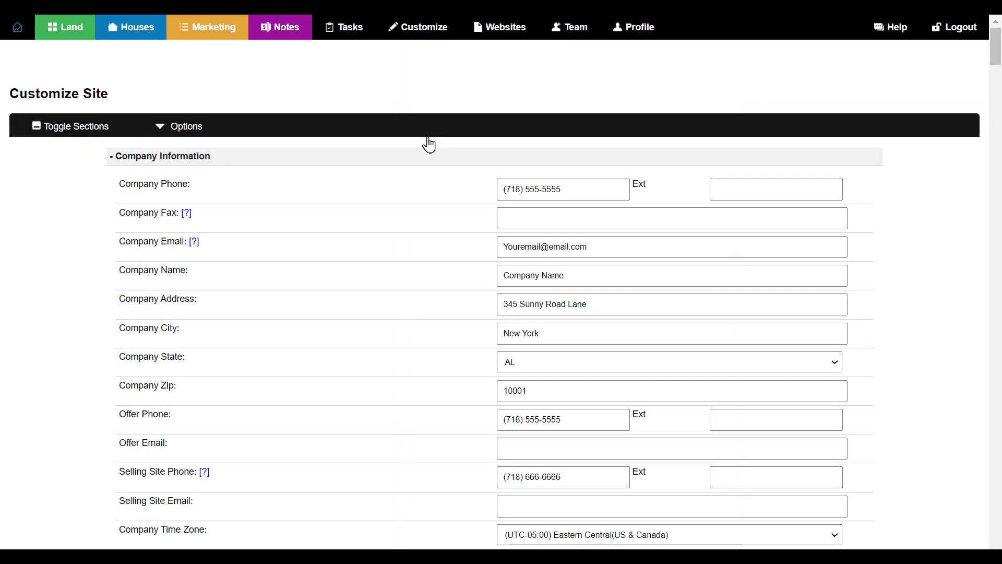
{"action": "scroll", "coordinate": [327, 178], "scroll_direction": "up", "scroll_amount": 2}
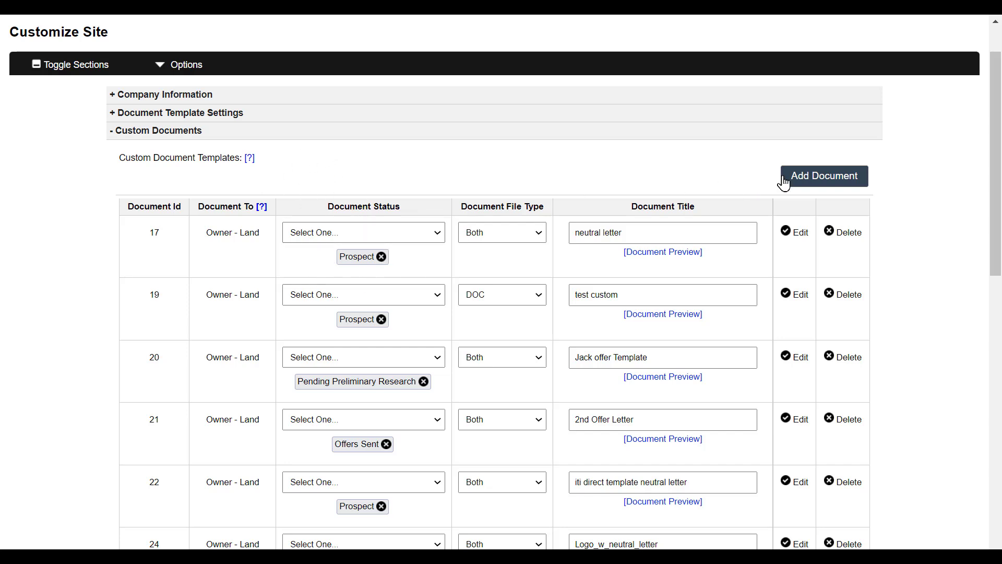
{"action": "left_click", "coordinate": [824, 176]}
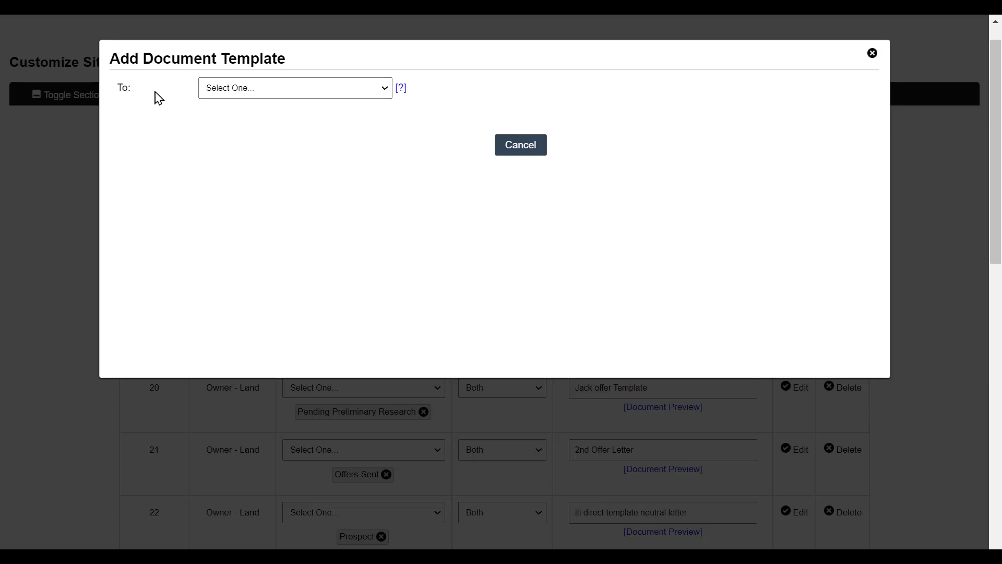
Address the new document template to Owner - Land Only
{"action": "left_click", "coordinate": [251, 89]}
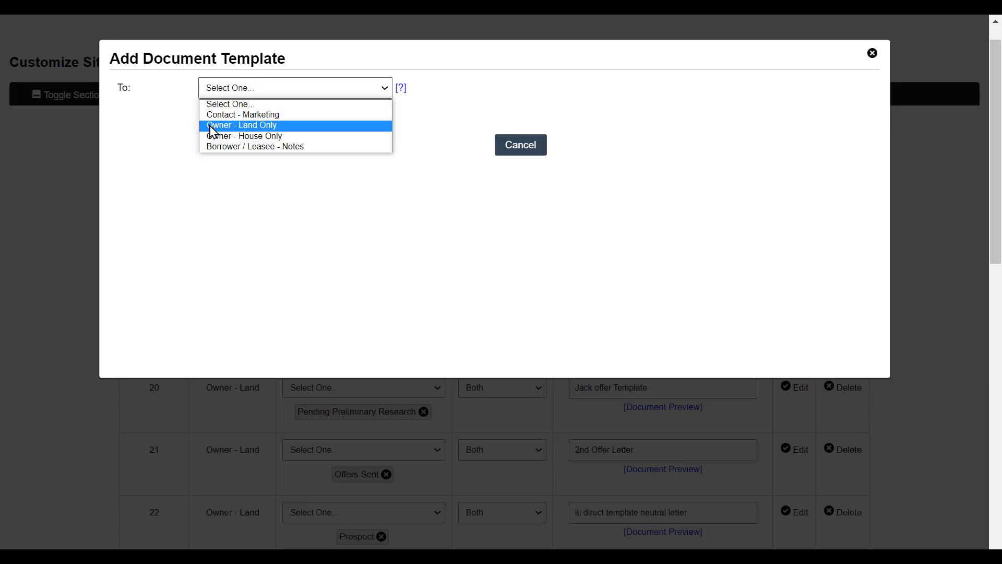
{"action": "left_click", "coordinate": [261, 128]}
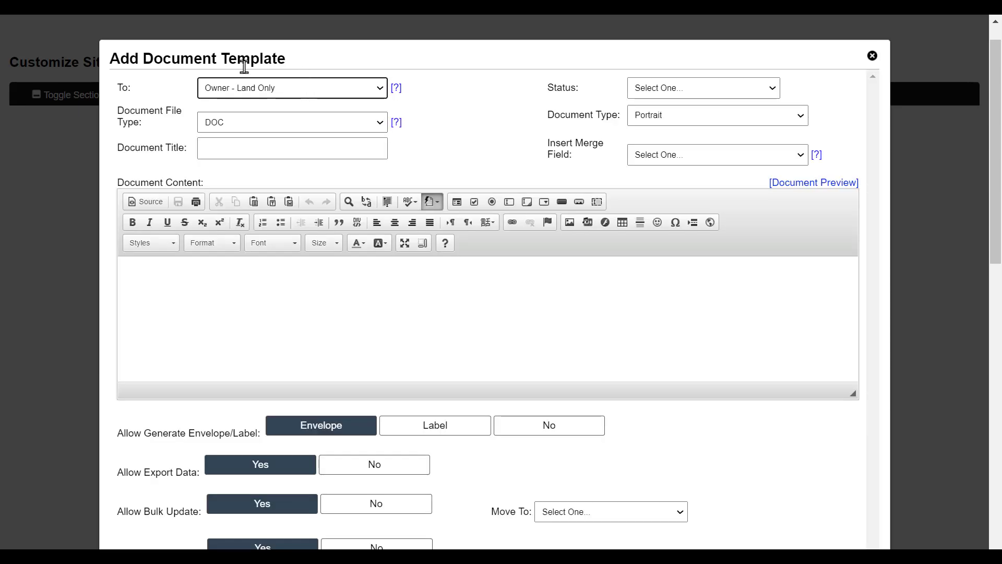
{"action": "left_click", "coordinate": [262, 95]}
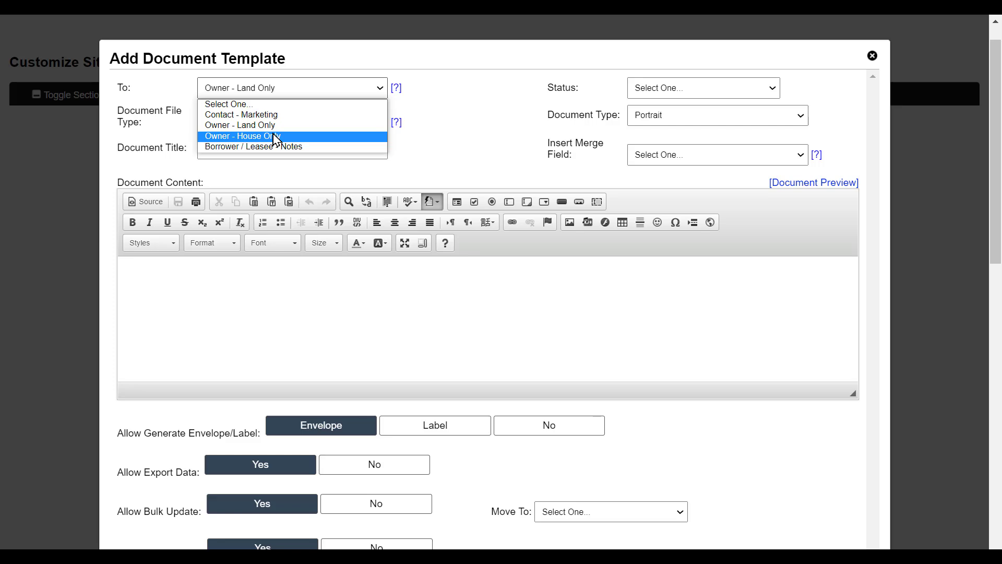
{"action": "left_click", "coordinate": [435, 98]}
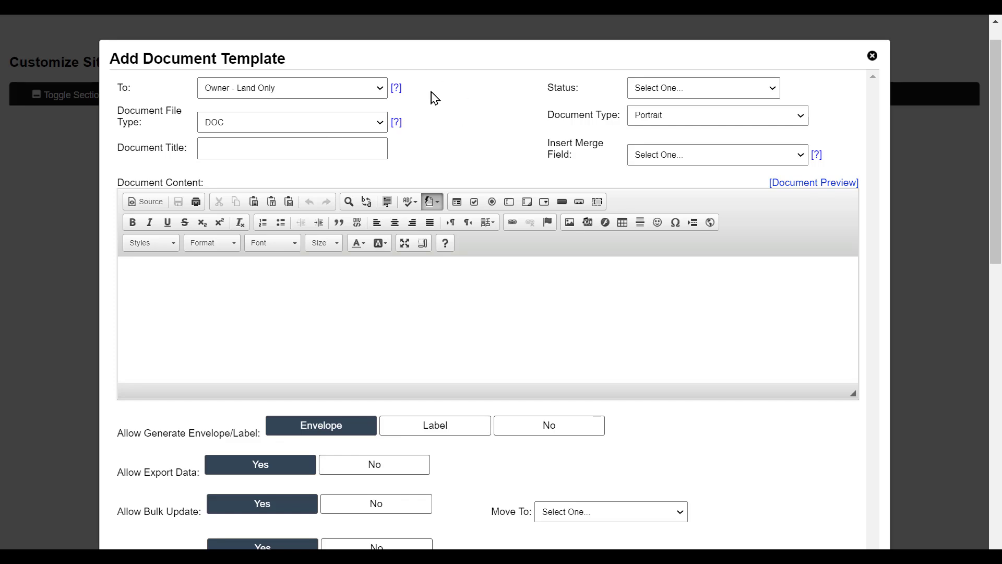
Check the status setting in the user guide article and add the Prospect status to the document template
{"action": "key", "text": "ctrl+Tab"}
{"action": "scroll", "coordinate": [196, 167], "scroll_direction": "down", "scroll_amount": 1}
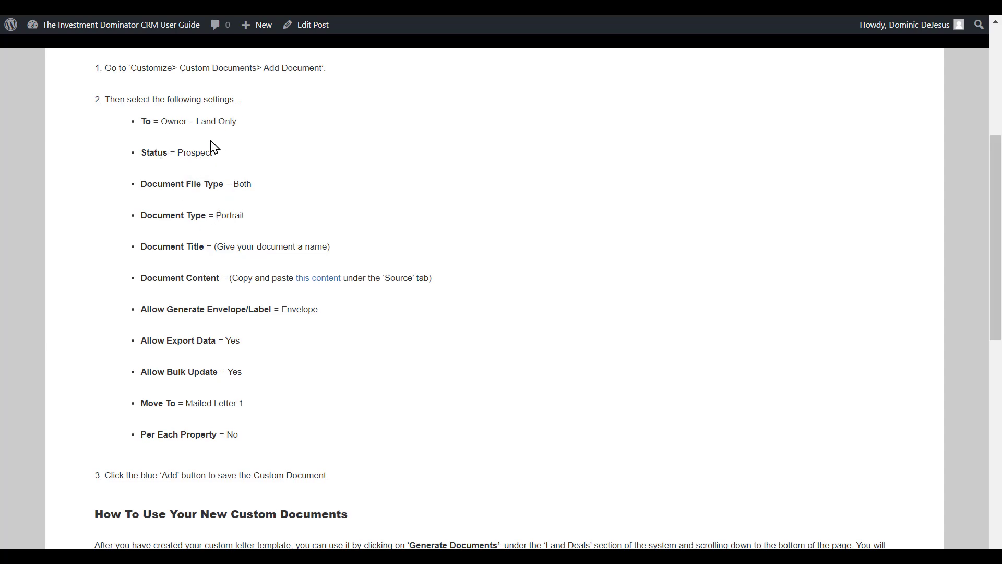
{"action": "left_click_drag", "start_coordinate": [141, 150], "coordinate": [217, 157]}
{"action": "left_click", "coordinate": [217, 160]}
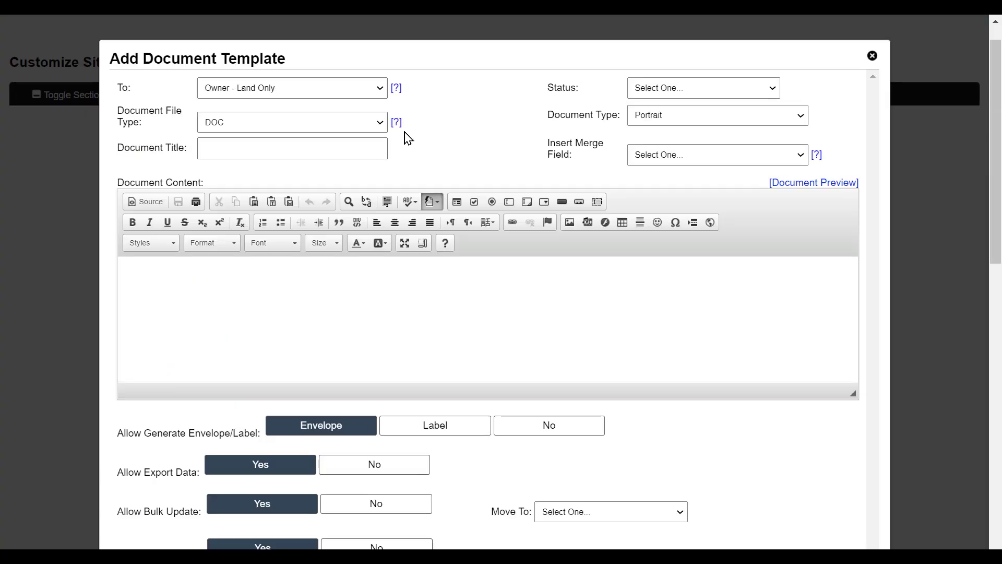
{"action": "left_click", "coordinate": [654, 95]}
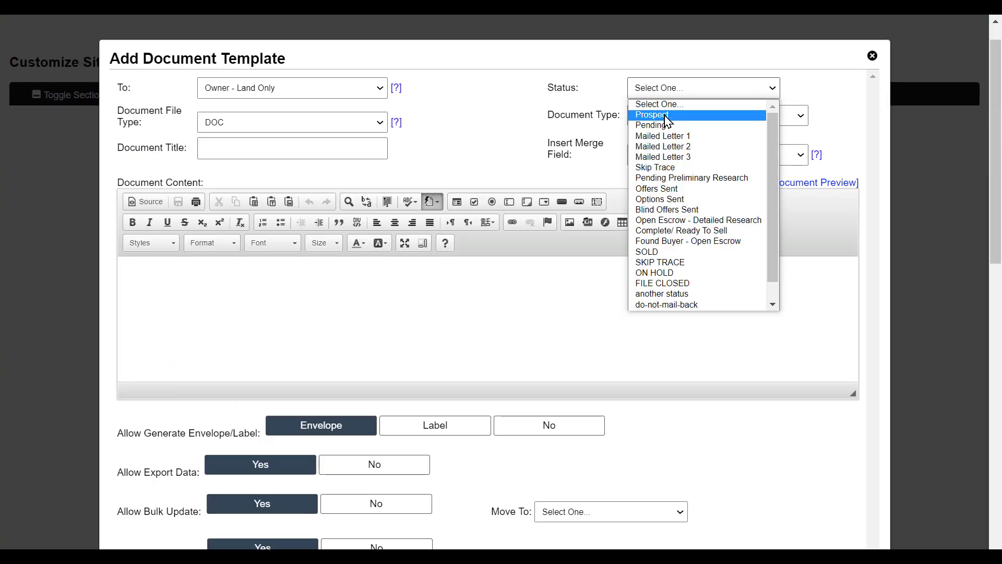
{"action": "left_click", "coordinate": [667, 116]}
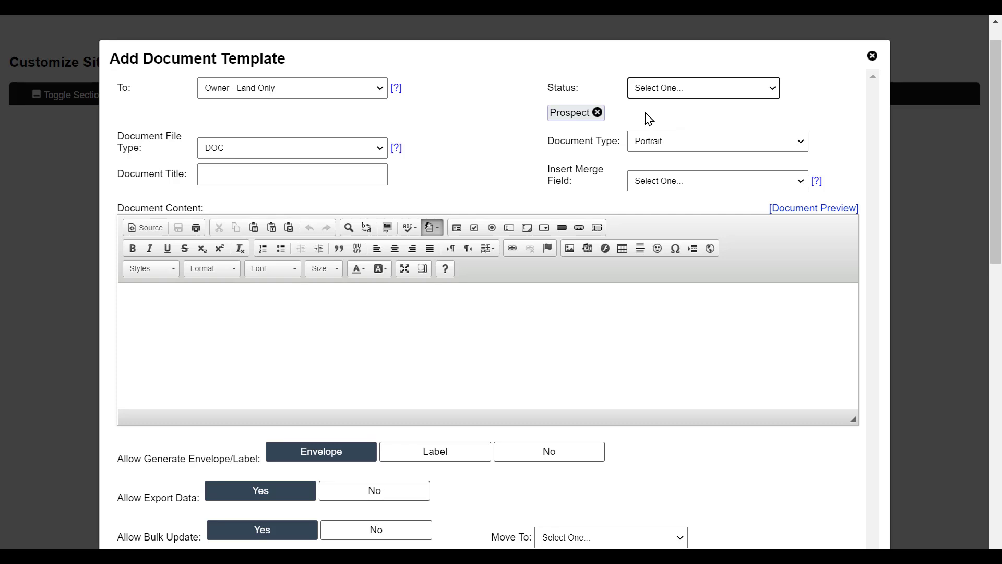
{"action": "left_click", "coordinate": [687, 94]}
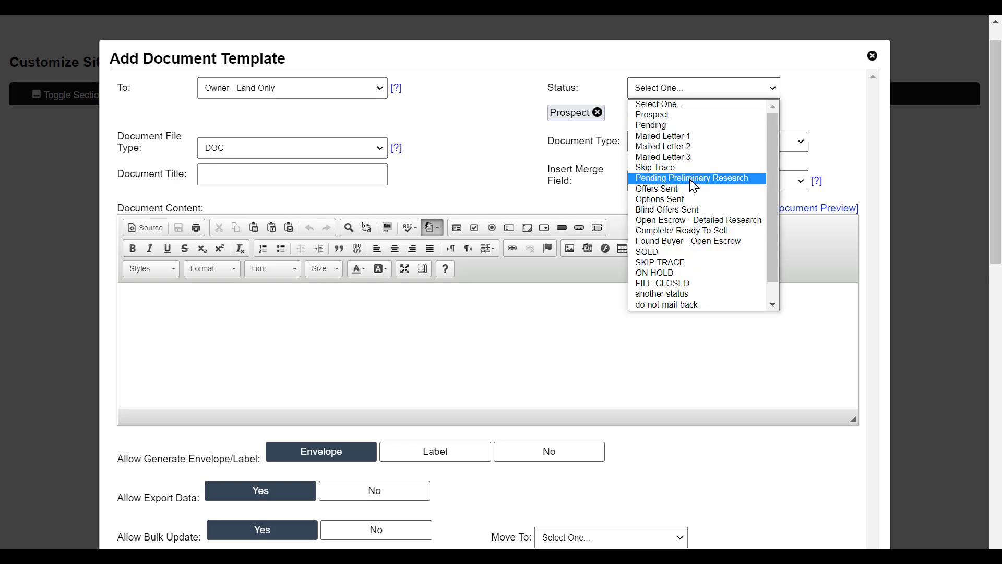
{"action": "left_click", "coordinate": [792, 100]}
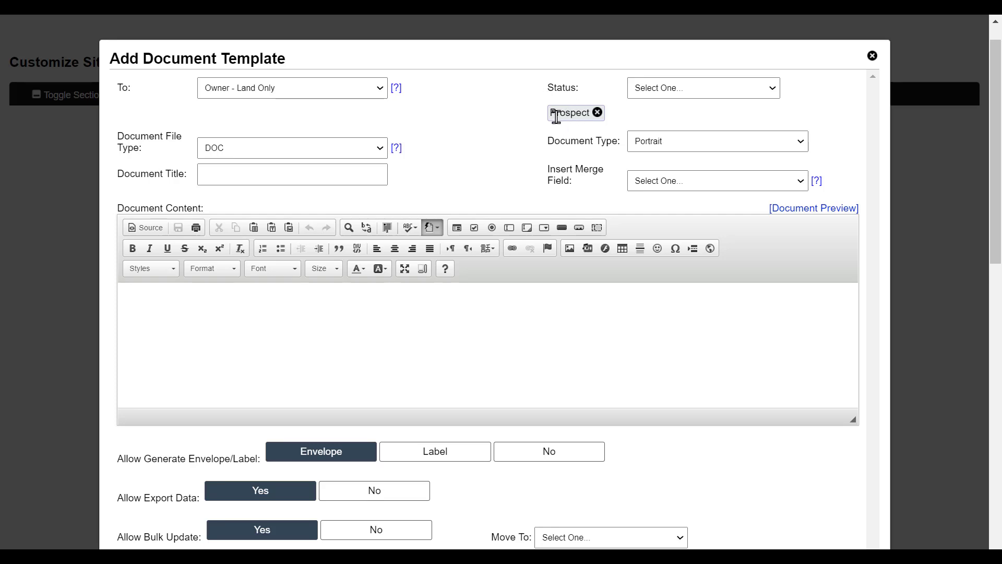
Title the document template "Custom Neutral Letter"
{"action": "left_click", "coordinate": [256, 170]}
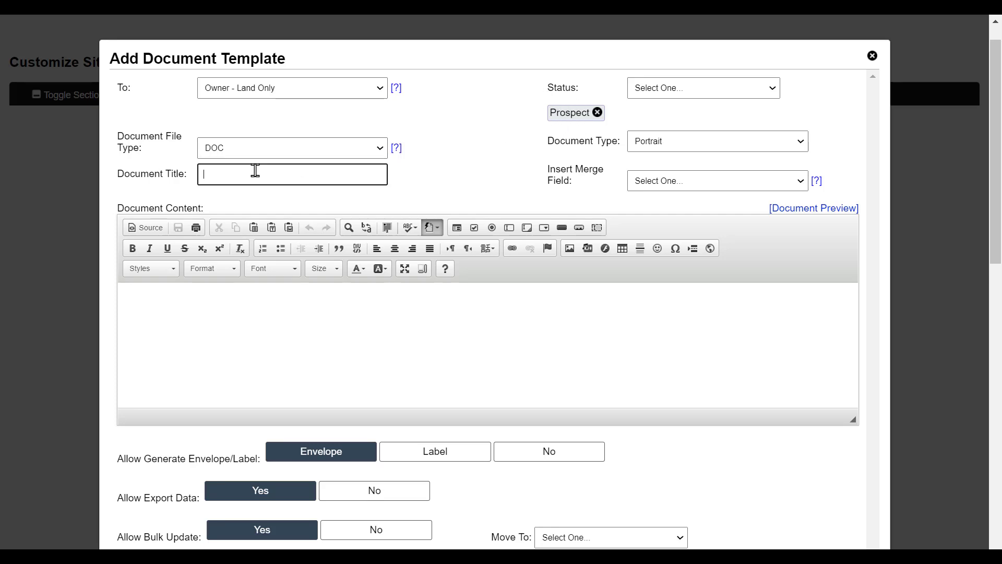
{"action": "type", "text": "Custom Neutral Letter"}
{"action": "left_click", "coordinate": [493, 156]}
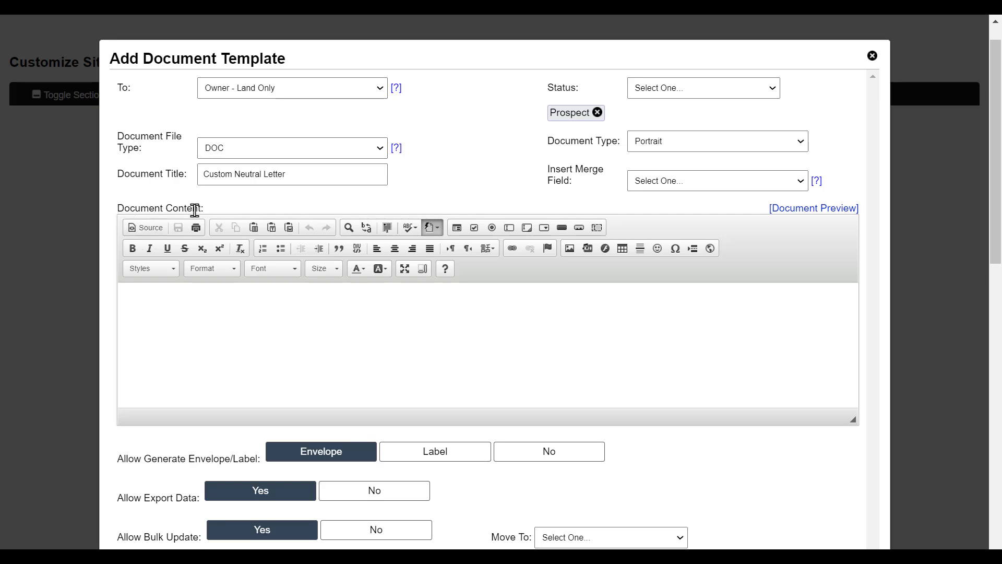
Open the letter content linked in the guide's Document Content setting and copy all of its HTML
{"action": "key", "text": "ctrl+Tab"}
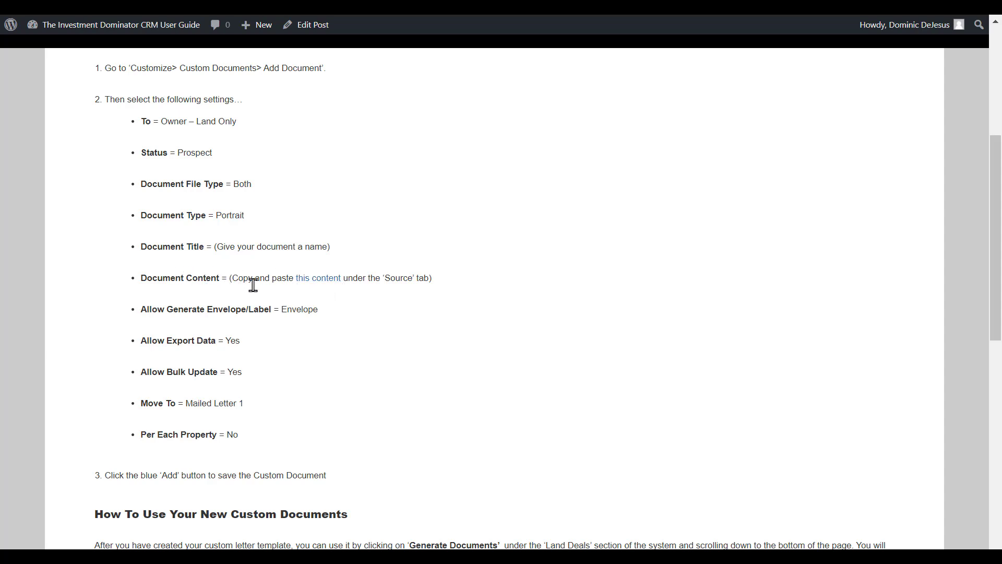
{"action": "left_click", "coordinate": [319, 278]}
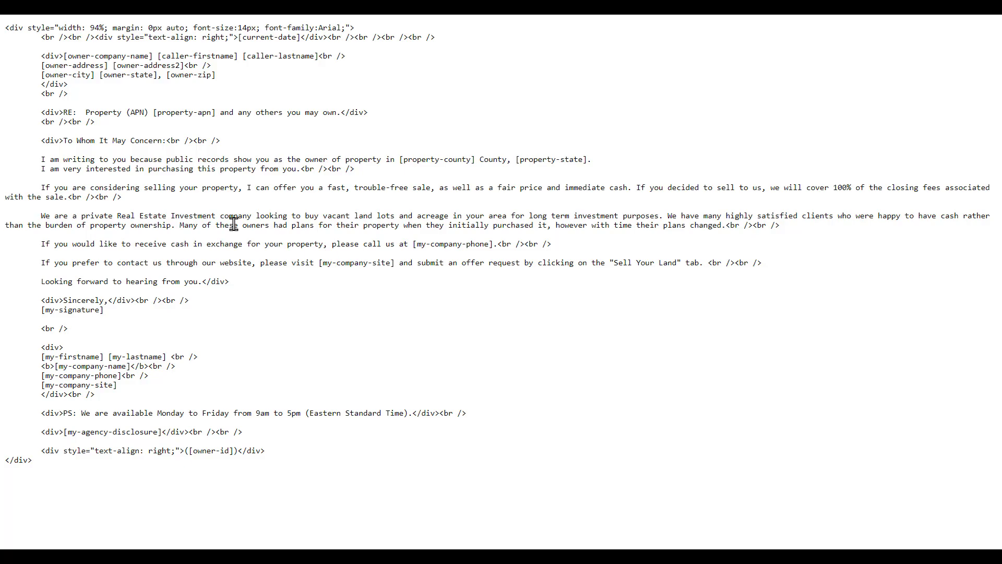
{"action": "key", "text": "ctrl+a"}
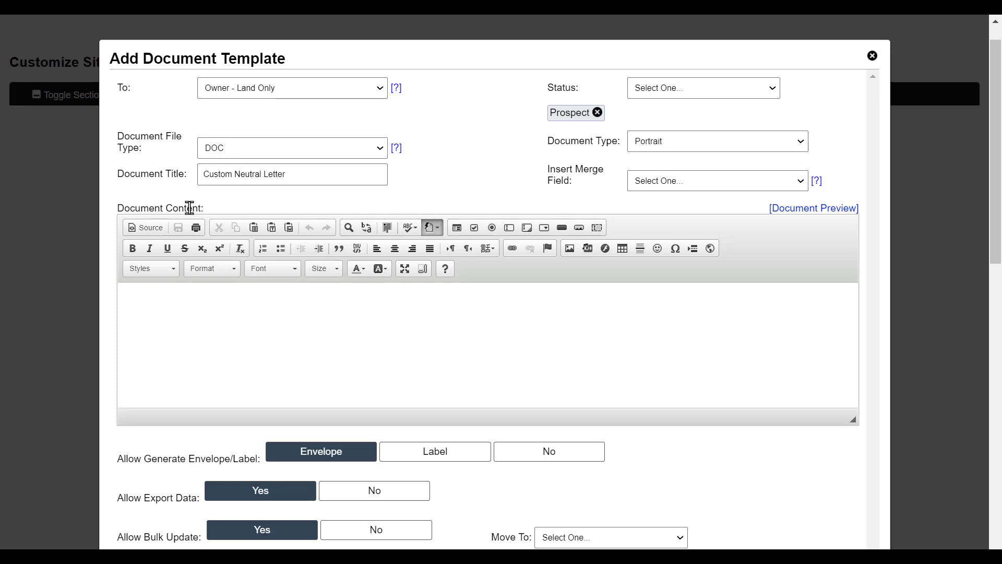
Paste the copied letter HTML into the template's document content as source code, and review the formatted letter
{"action": "left_click", "coordinate": [150, 234]}
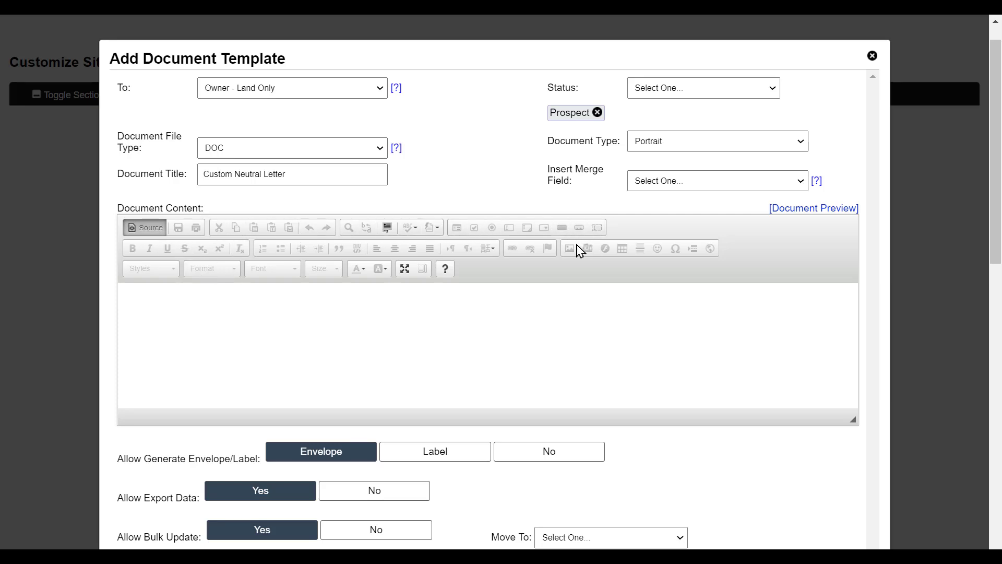
{"action": "left_click", "coordinate": [158, 233]}
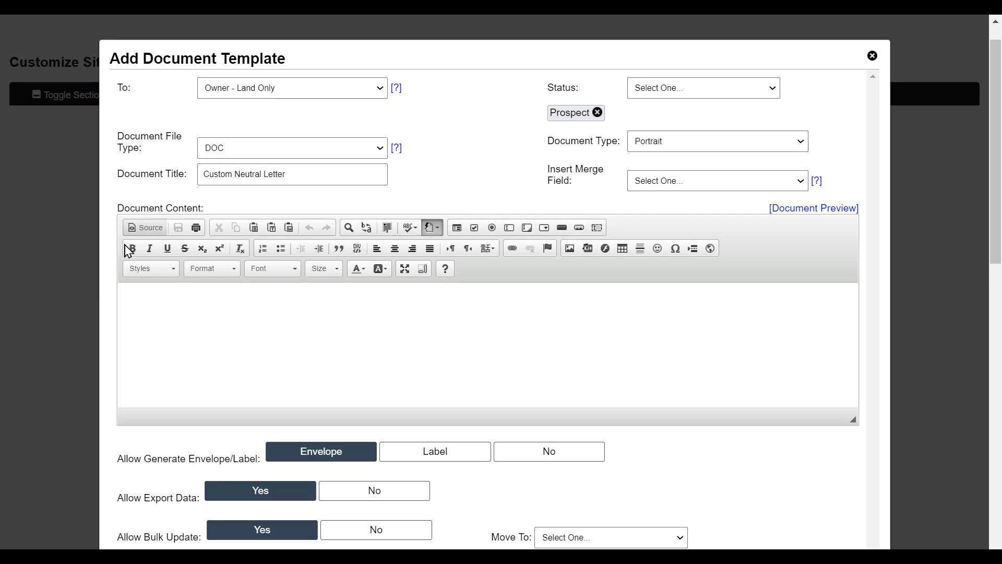
{"action": "left_click", "coordinate": [152, 231]}
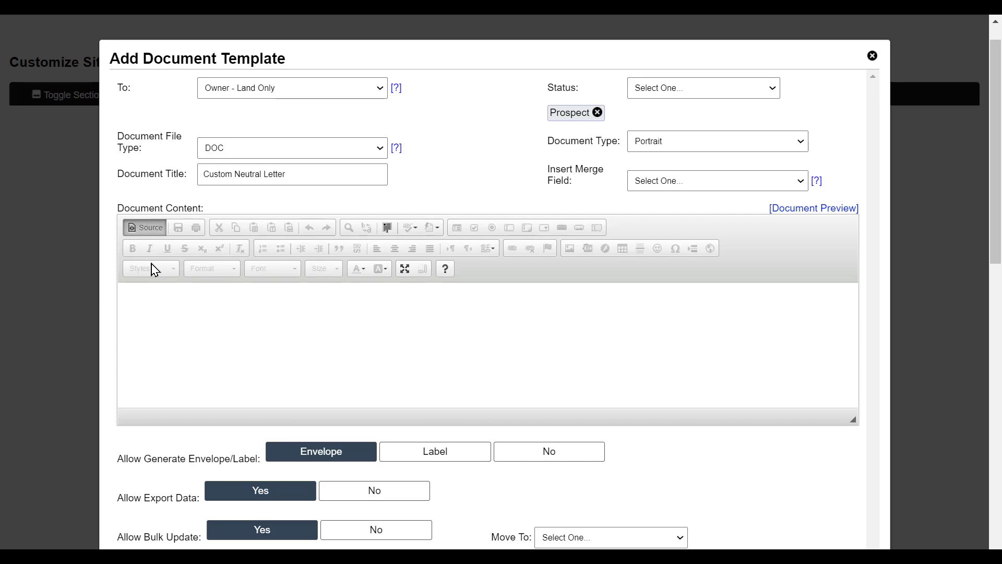
{"action": "left_click", "coordinate": [148, 292]}
{"action": "key", "text": "ctrl+v"}
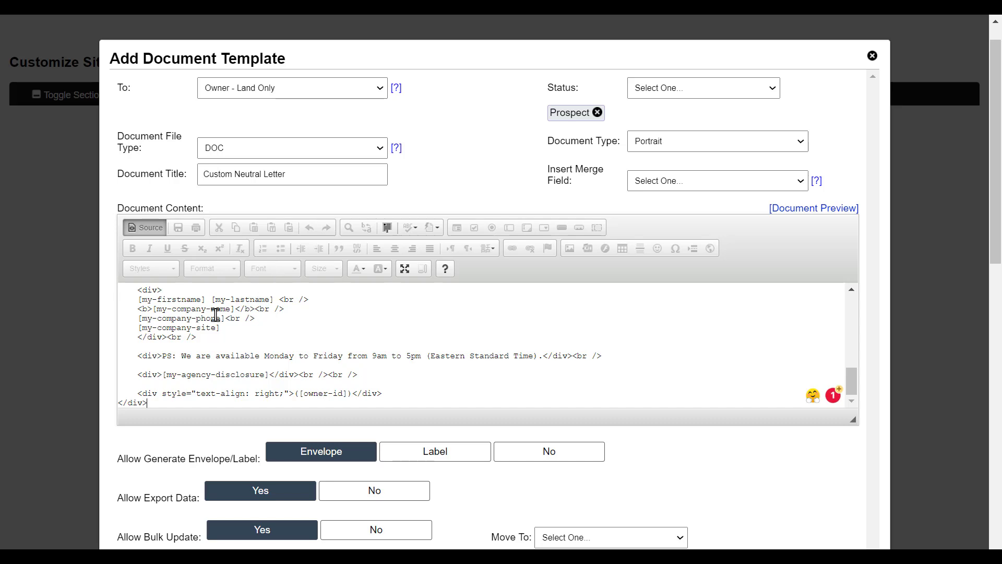
{"action": "scroll", "coordinate": [215, 314], "scroll_direction": "up", "scroll_amount": 3}
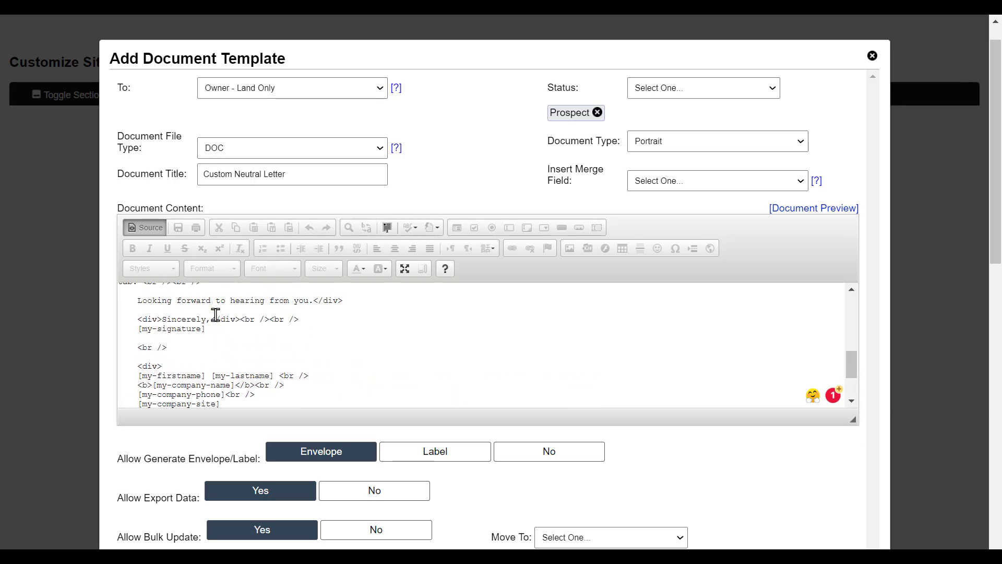
{"action": "left_click", "coordinate": [147, 229]}
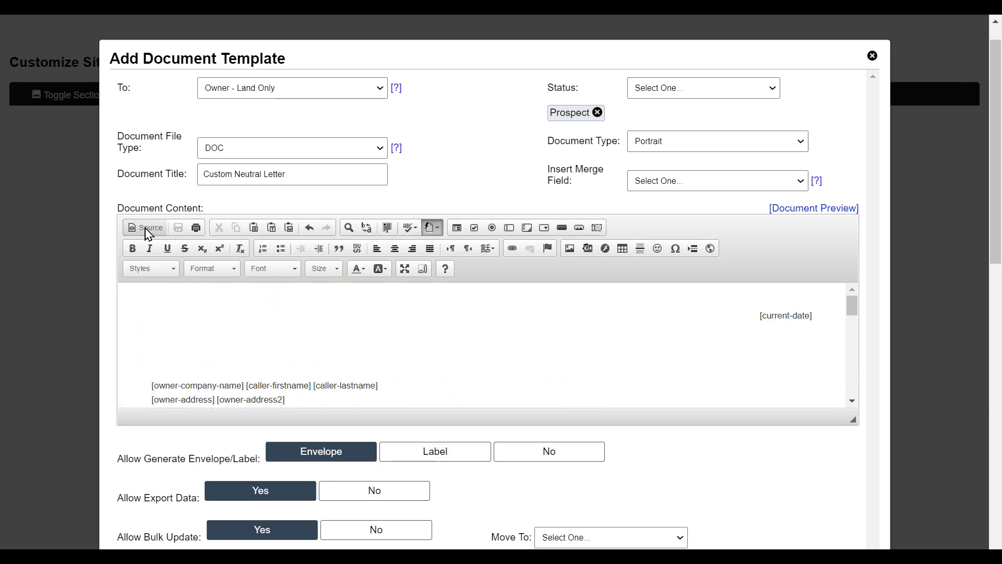
{"action": "scroll", "coordinate": [402, 358], "scroll_direction": "down", "scroll_amount": 15}
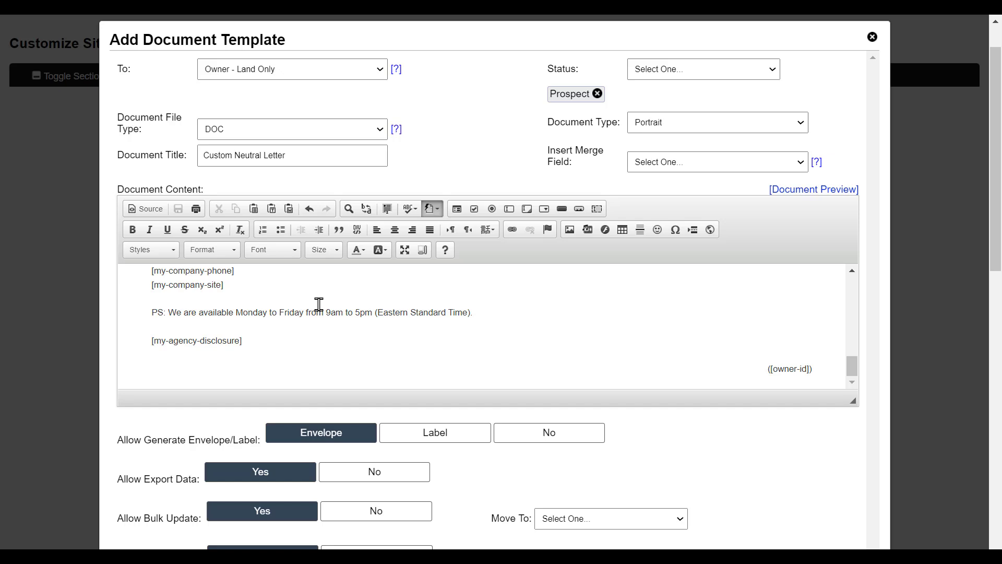
Check the remaining settings in the user guide article, then set Per Each Property to No and Move To to Mailed Letter 1
{"action": "key", "text": "ctrl+Tab"}
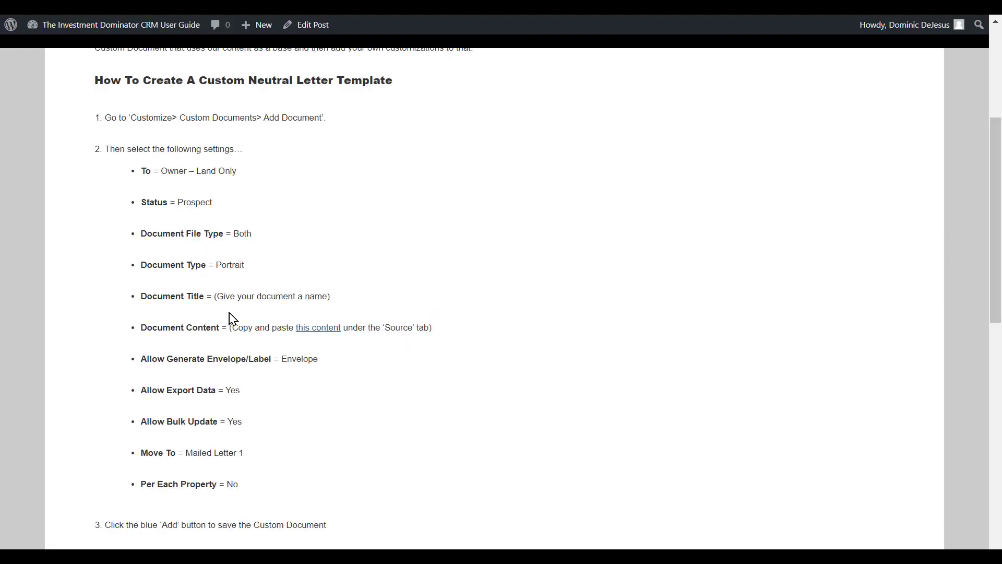
{"action": "scroll", "coordinate": [231, 348], "scroll_direction": "down", "scroll_amount": 1}
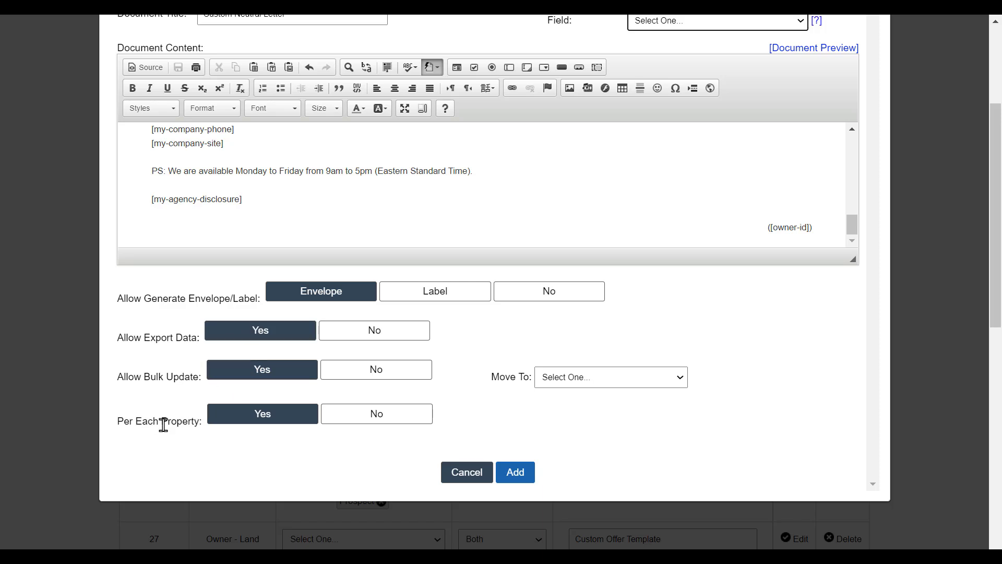
{"action": "left_click", "coordinate": [364, 414]}
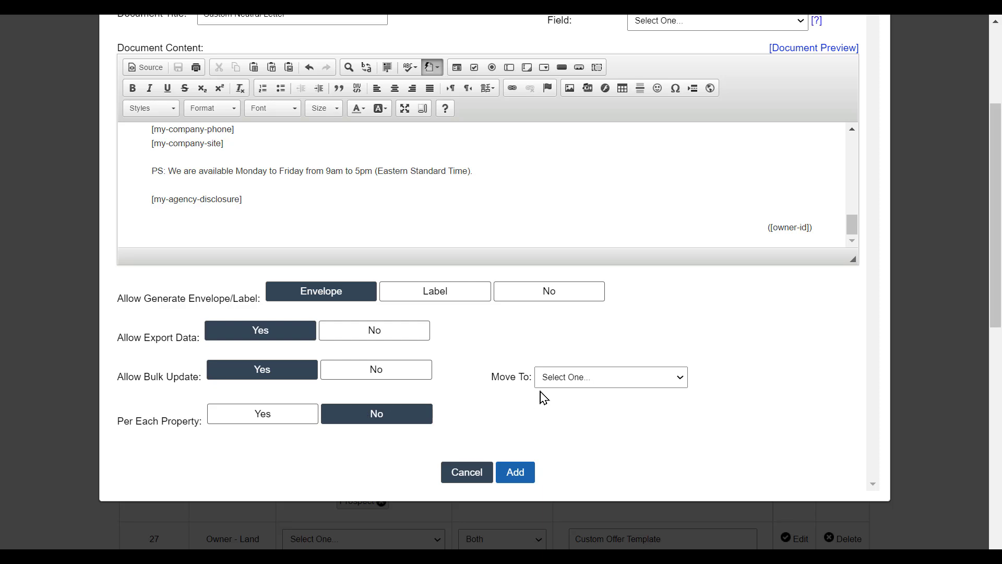
{"action": "left_click", "coordinate": [567, 383]}
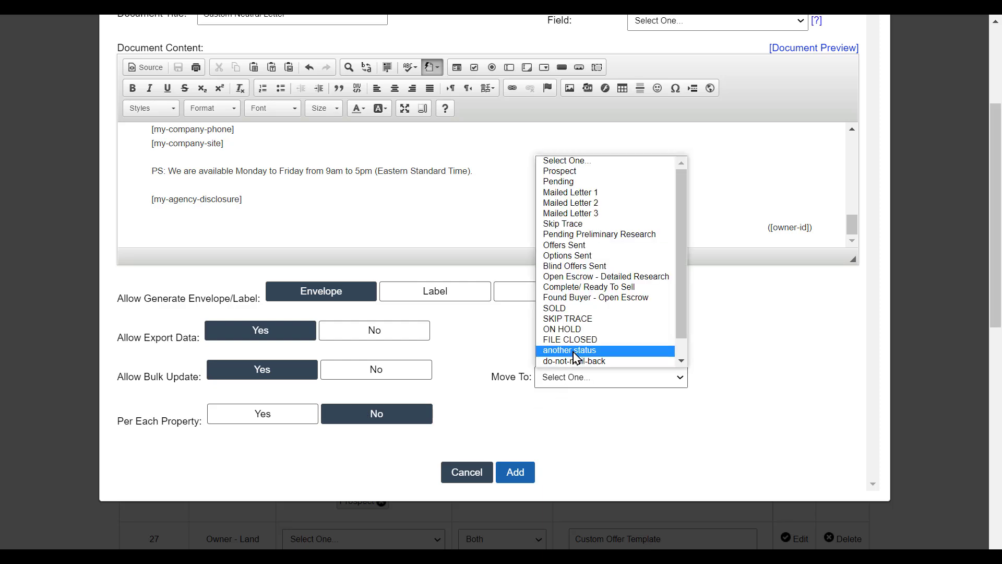
{"action": "left_click", "coordinate": [588, 194]}
Review the completed settings and letter content of the Custom Neutral Letter template and add it to the custom documents
{"action": "scroll", "coordinate": [649, 290], "scroll_direction": "up", "scroll_amount": 5}
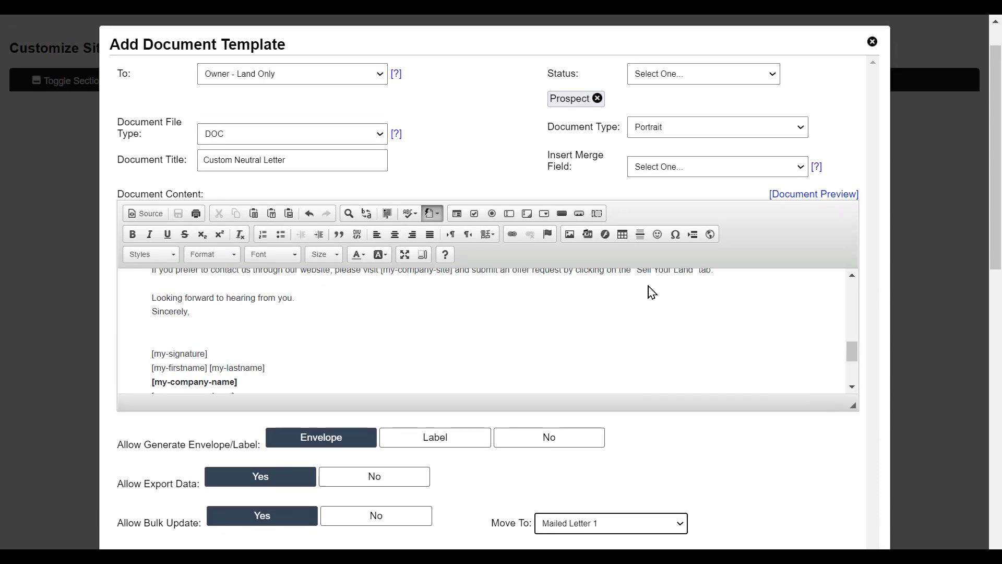
{"action": "scroll", "coordinate": [651, 291], "scroll_direction": "up", "scroll_amount": 1}
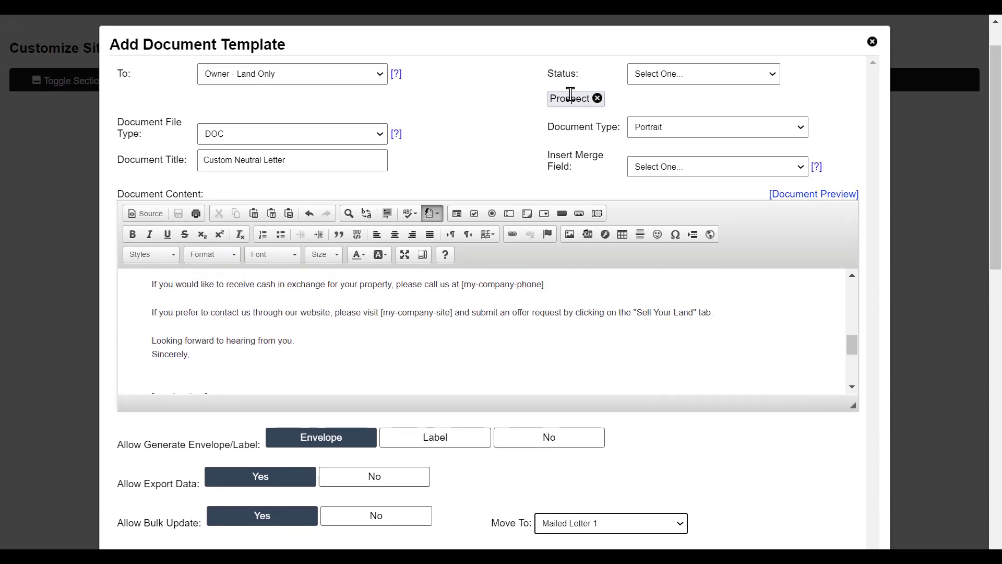
{"action": "scroll", "coordinate": [610, 160], "scroll_direction": "down", "scroll_amount": 3}
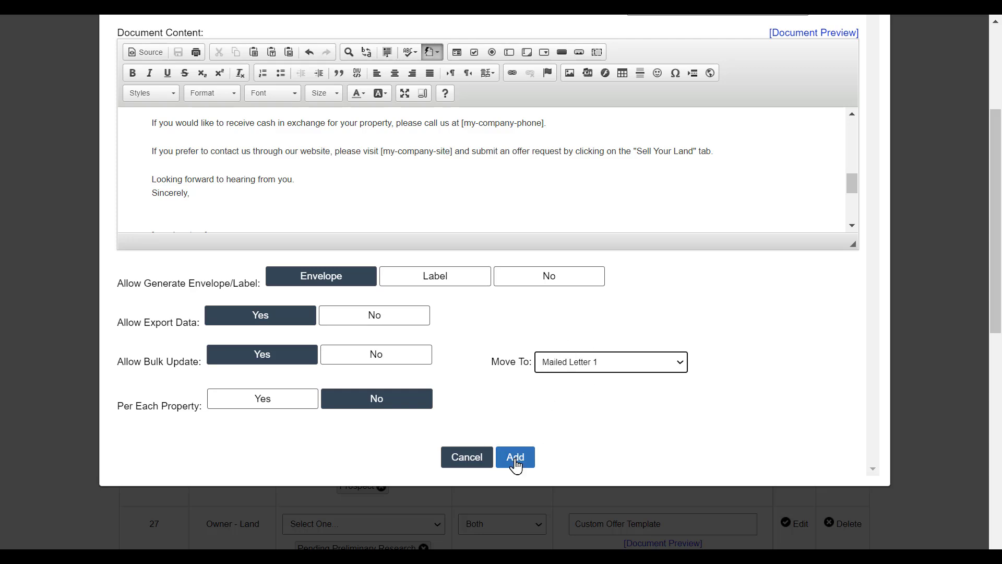
{"action": "left_click", "coordinate": [516, 458]}
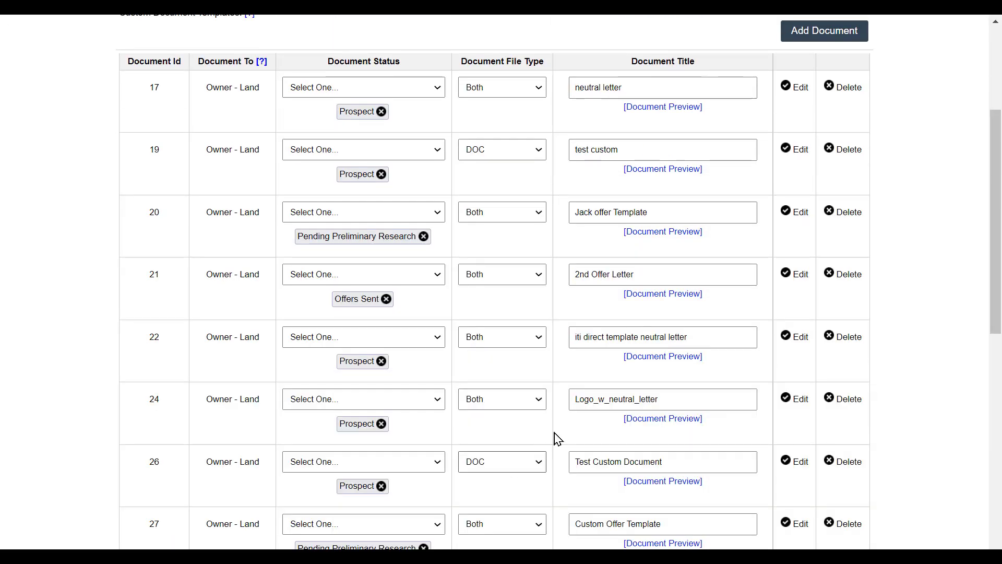
Go to the Generate Land Documents page for land records and expand the Custom Document Template section
{"action": "scroll", "coordinate": [392, 264], "scroll_direction": "up", "scroll_amount": 4}
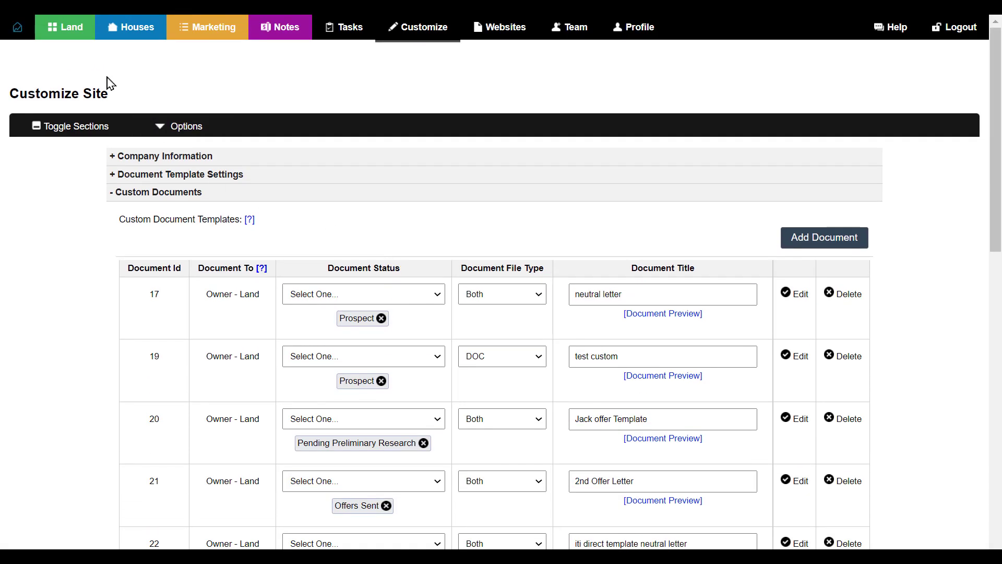
{"action": "mouse_move", "coordinate": [68, 38]}
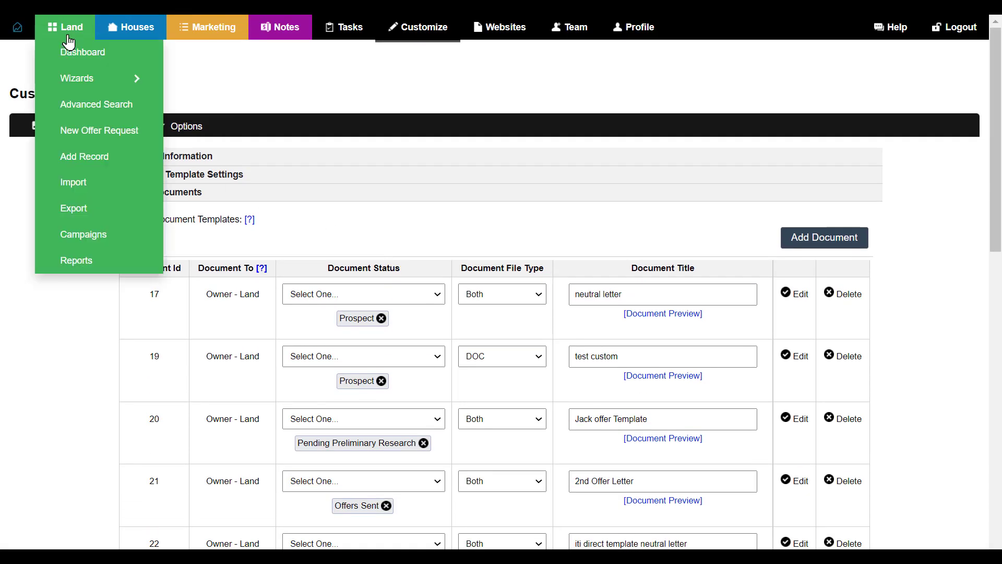
{"action": "left_click", "coordinate": [104, 230]}
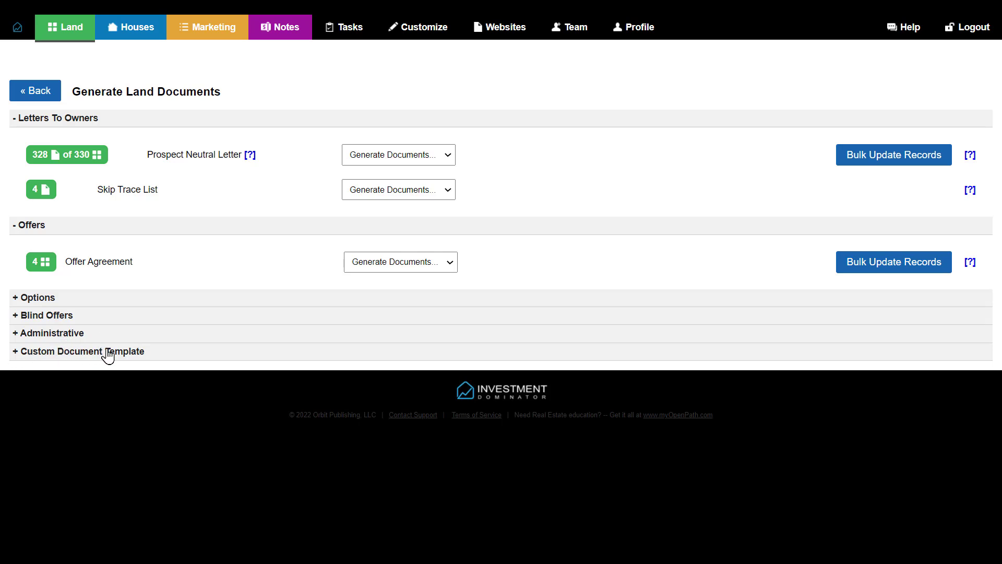
{"action": "left_click", "coordinate": [139, 354]}
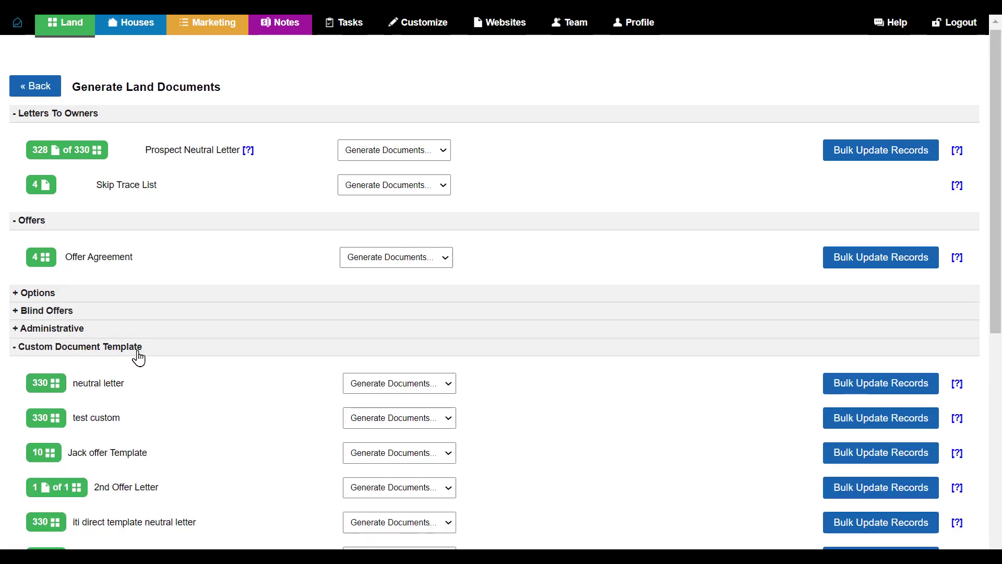
Open the Local Printer document generation options for the Custom Neutral Letter template
{"action": "scroll", "coordinate": [139, 357], "scroll_direction": "down", "scroll_amount": 6}
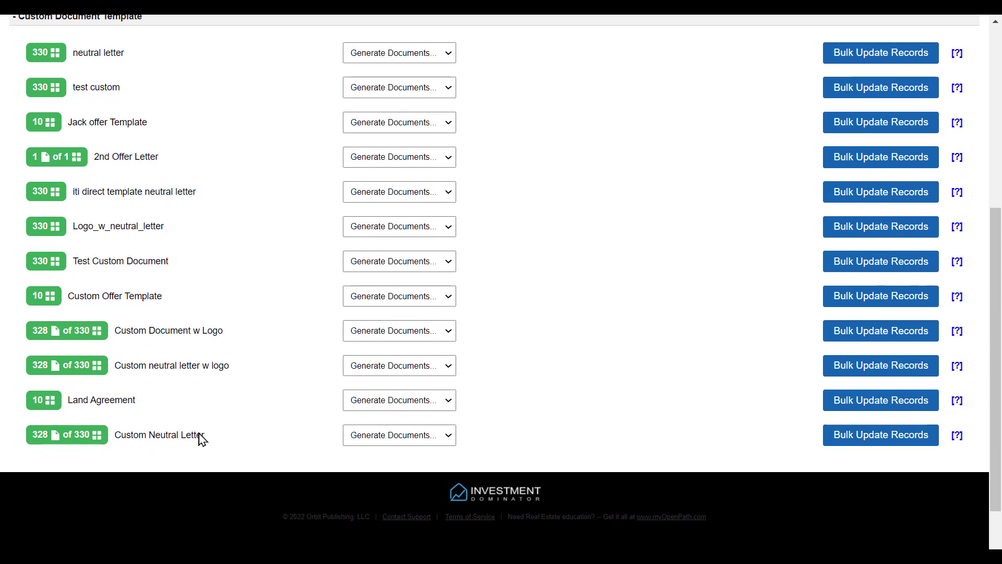
{"action": "left_click", "coordinate": [397, 441]}
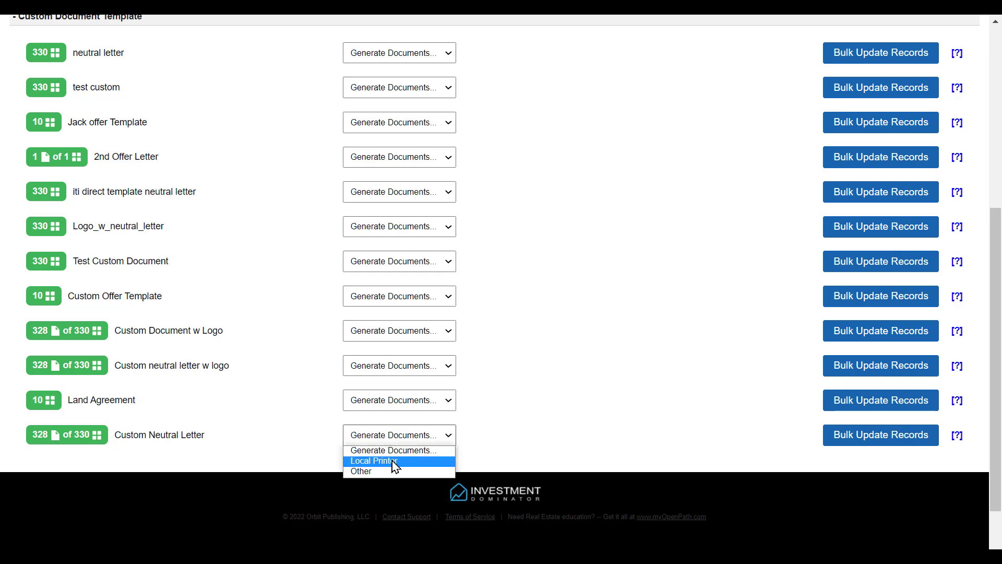
{"action": "left_click", "coordinate": [393, 461]}
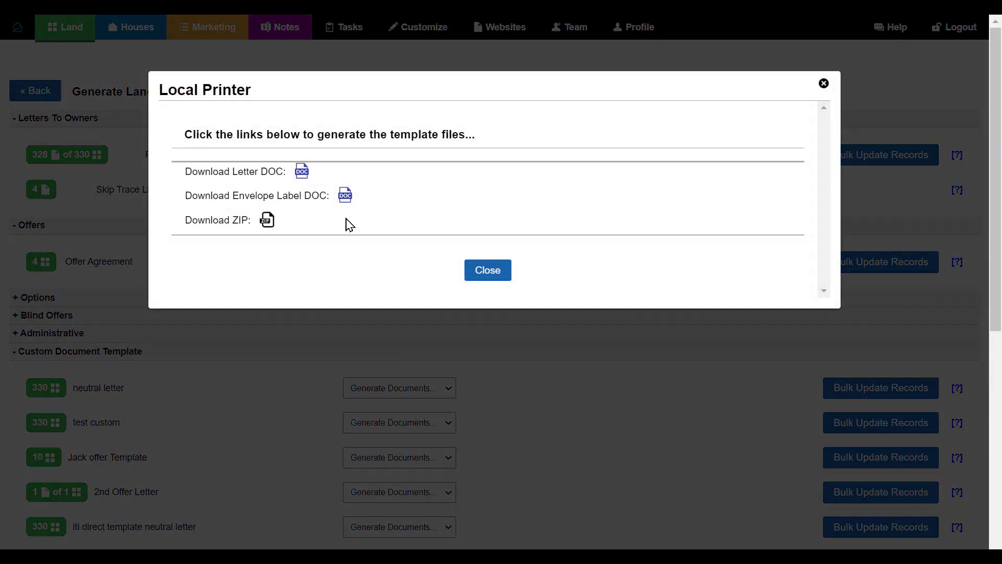